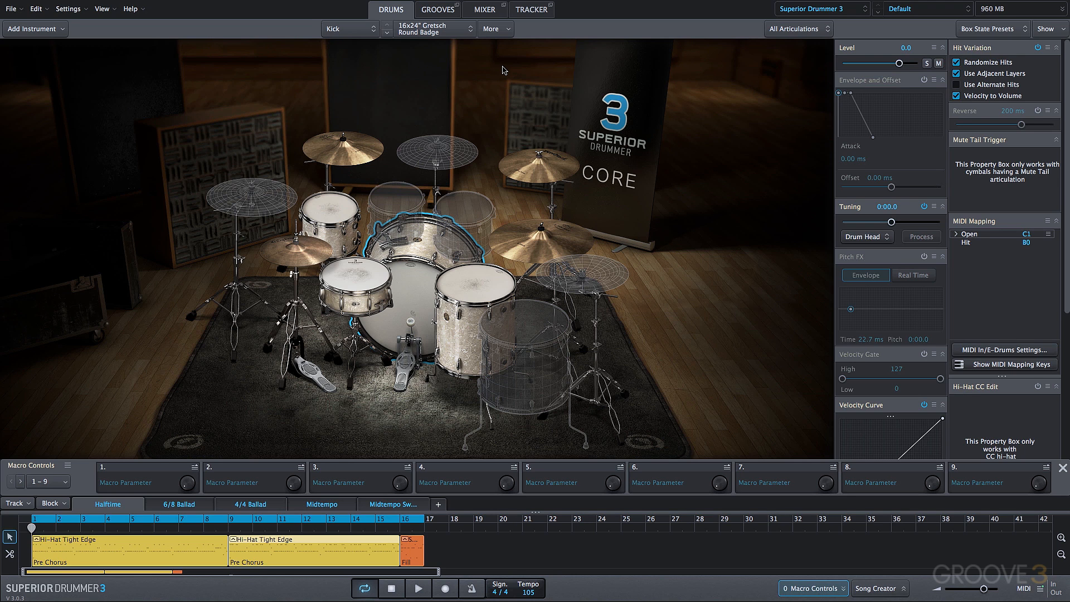
Step: Load the Premier Default kit from the Clean Kits drum and mixer presets
{"action": "left_click", "coordinate": [908, 12]}
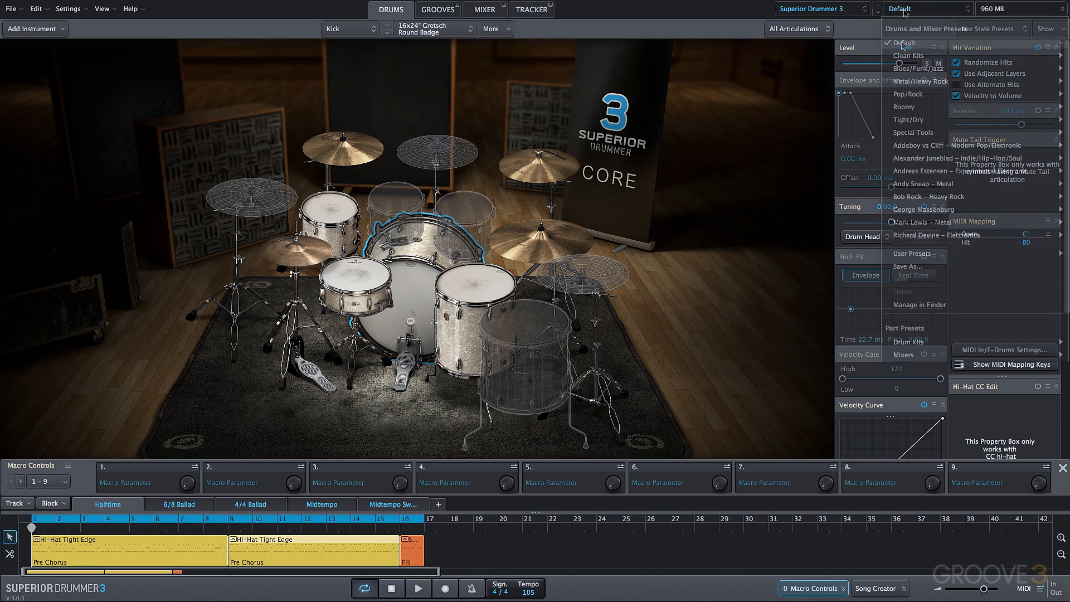
{"action": "mouse_move", "coordinate": [905, 56]}
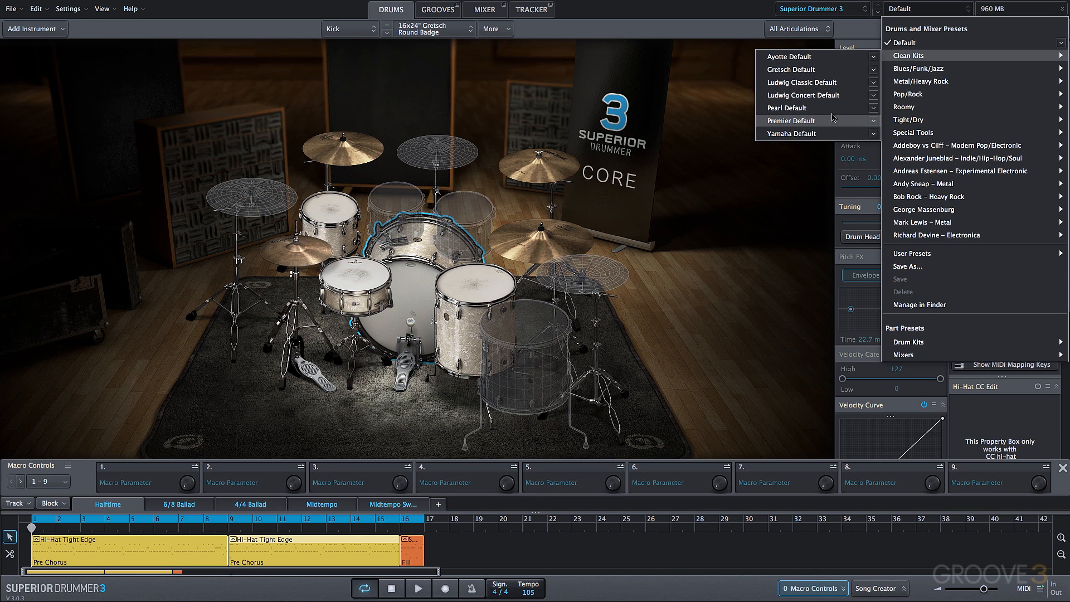
{"action": "key", "text": "Escape"}
{"action": "key", "text": "Escape"}
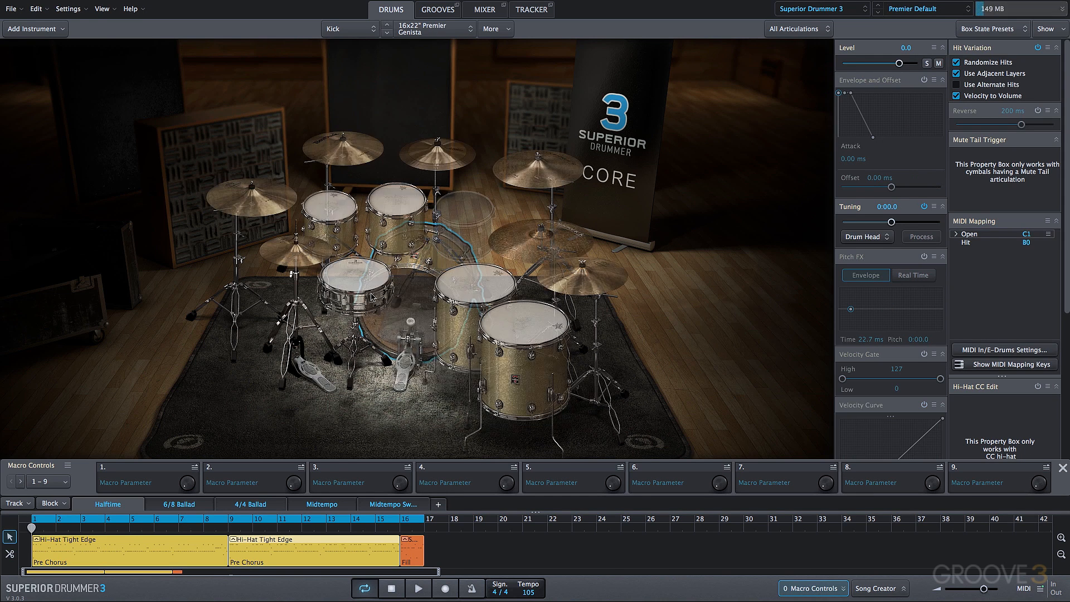
Step: Replace the snare with the 7x14" Noble and Cooley Steam Bent Maple and audition it in the groove
{"action": "left_click", "coordinate": [351, 275]}
{"action": "left_click", "coordinate": [424, 32]}
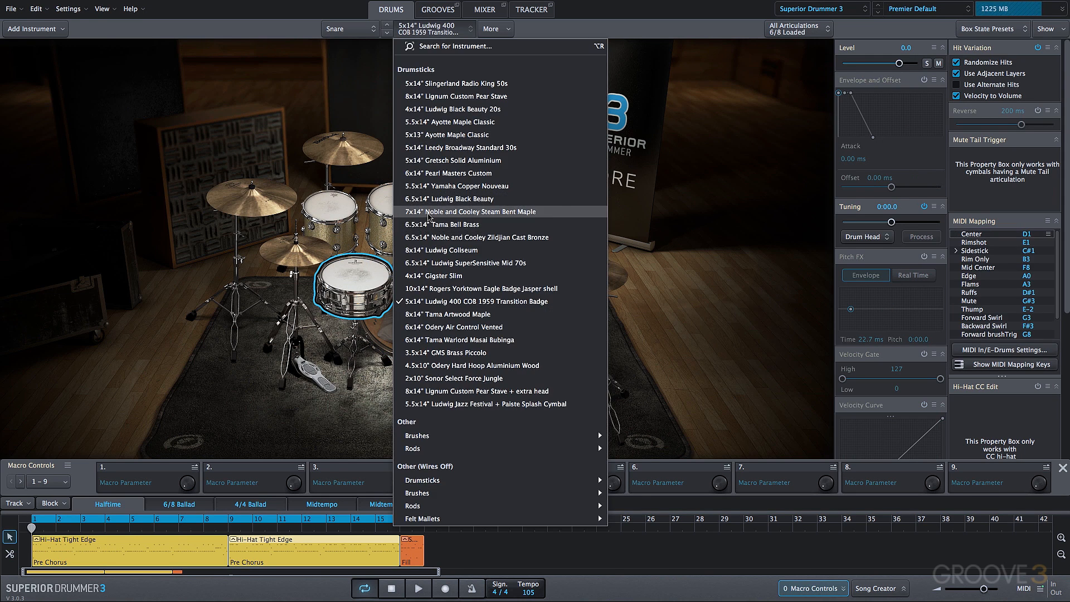
{"action": "left_click", "coordinate": [426, 211]}
{"action": "key", "text": "space"}
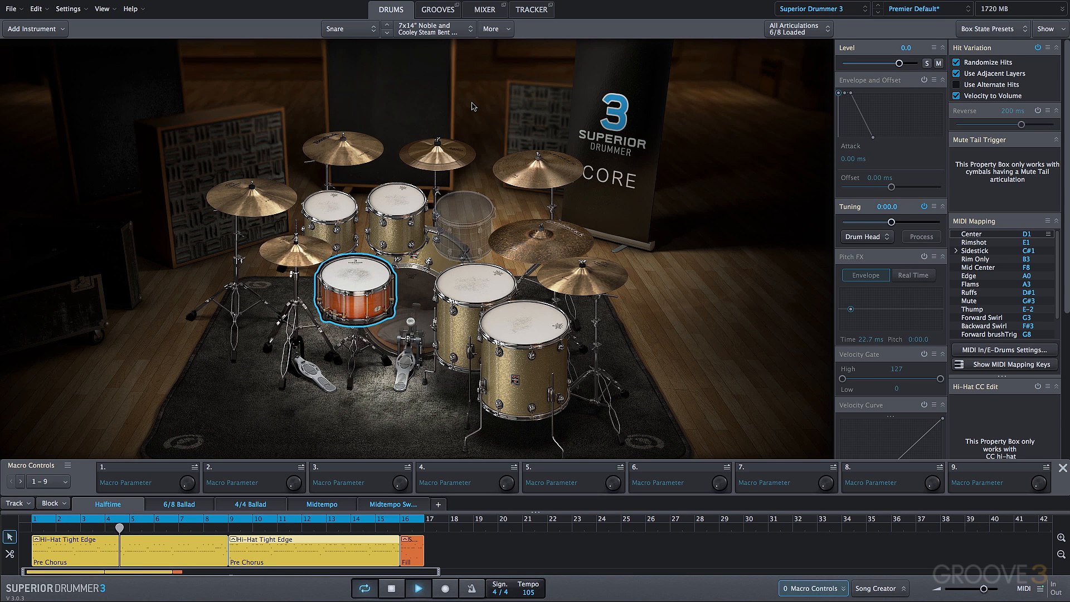
{"action": "key", "text": "space"}
Step: Insert a Creative Filter as the first effect on the mixer's Out 1/2 output channel
{"action": "left_click", "coordinate": [484, 10]}
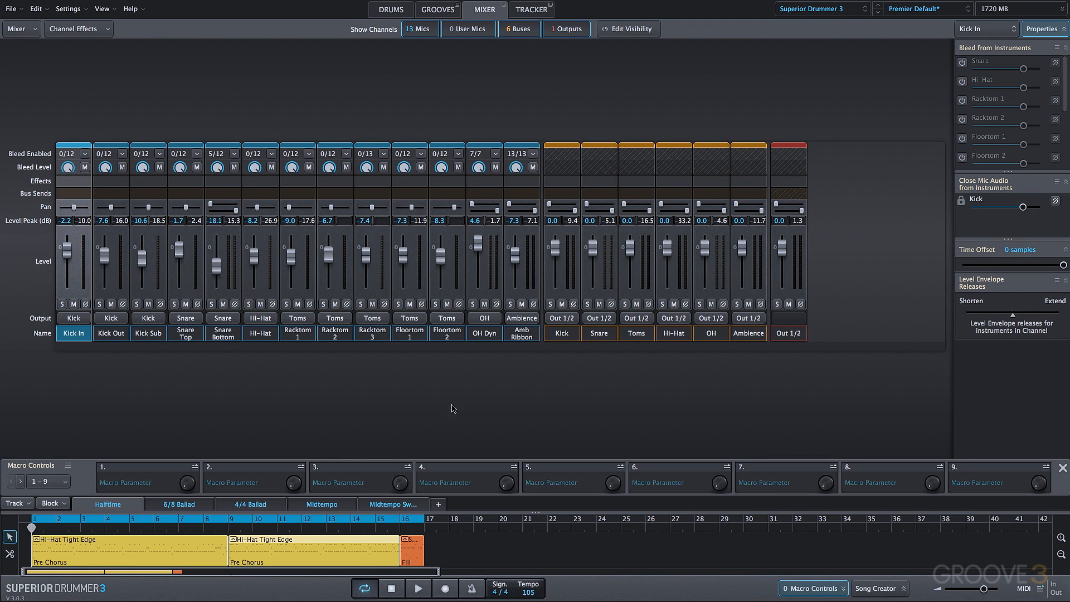
{"action": "left_click", "coordinate": [801, 185]}
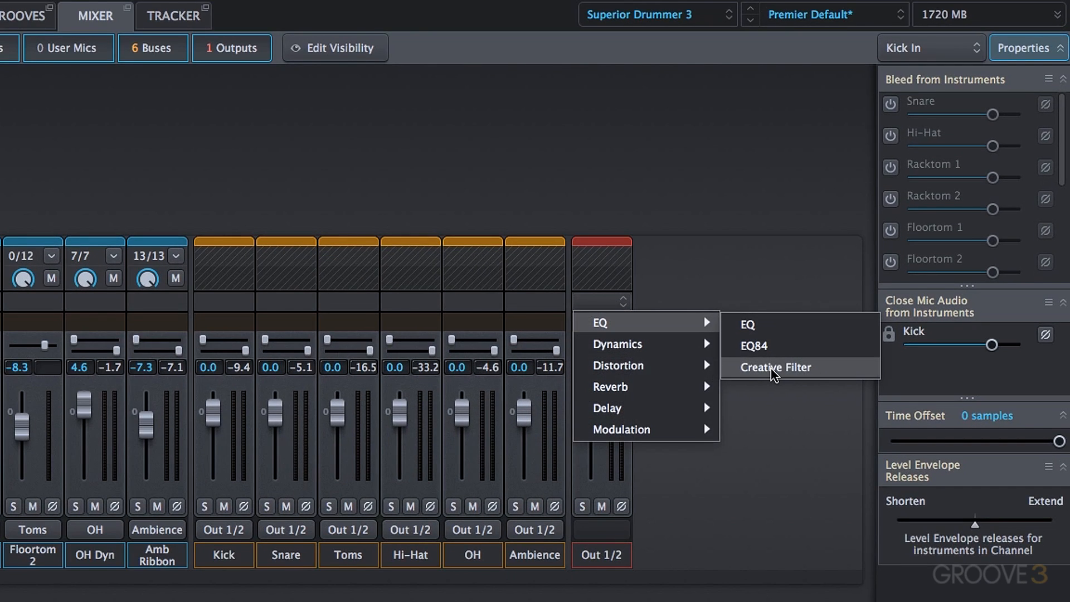
{"action": "left_click", "coordinate": [774, 372]}
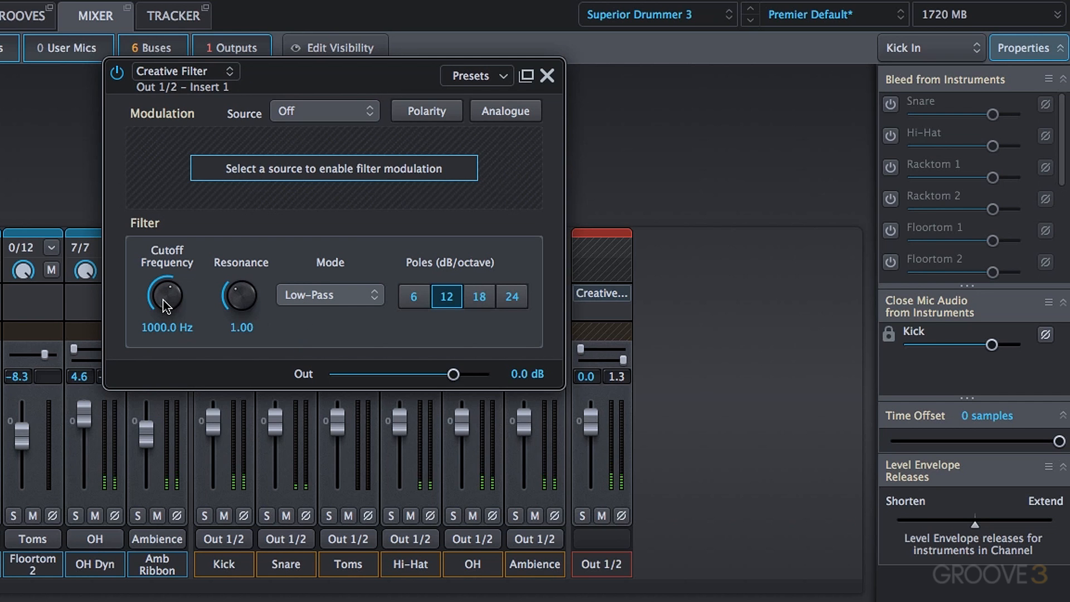
Step: Try sweeping the filter's cutoff in Low-Pass and High-Pass modes, resetting it to 1000 Hz after each sweep
{"action": "left_click_drag", "start_coordinate": [162, 295], "coordinate": [164, 263]}
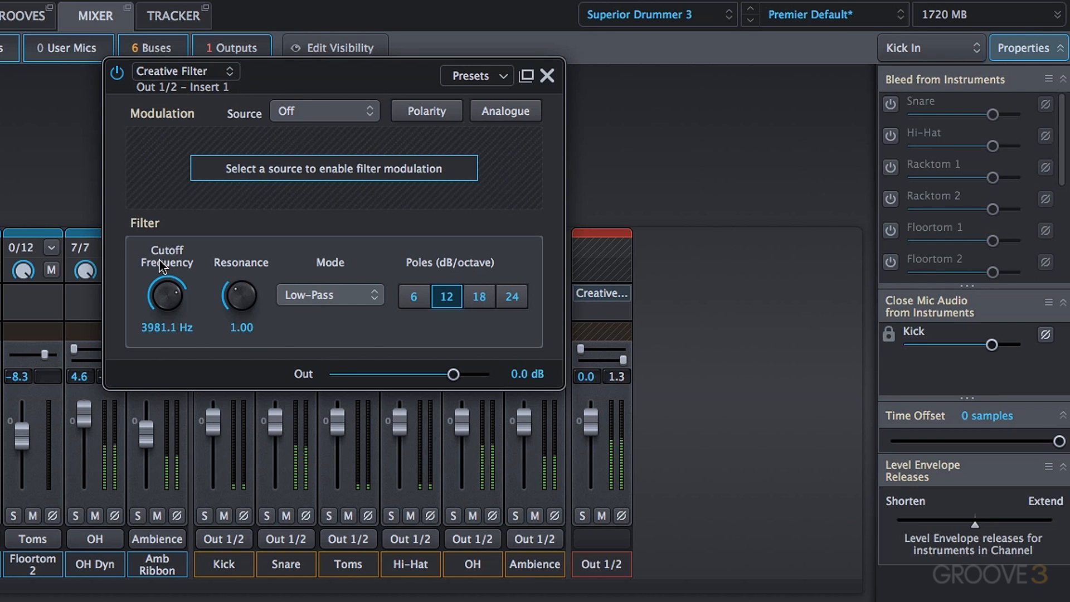
{"action": "double_click", "coordinate": [165, 293]}
{"action": "left_click", "coordinate": [330, 295]}
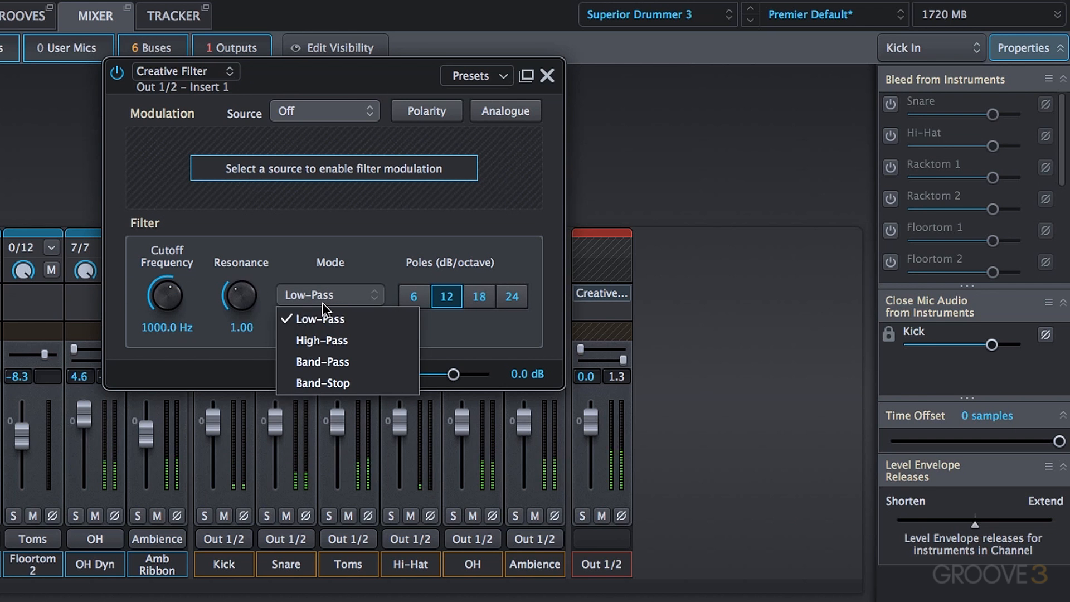
{"action": "left_click", "coordinate": [322, 339]}
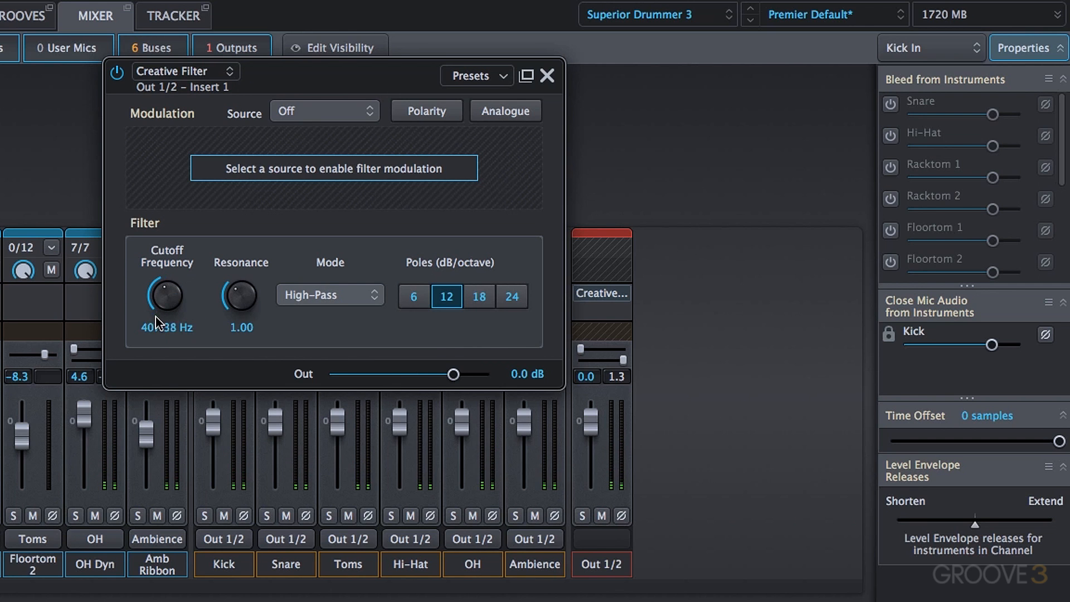
{"action": "left_click_drag", "start_coordinate": [157, 322], "coordinate": [165, 295]}
{"action": "double_click", "coordinate": [164, 302]}
Step: Try a cutoff sweep in Band-Pass mode and reset the cutoff to 1000 Hz
{"action": "left_click", "coordinate": [319, 295]}
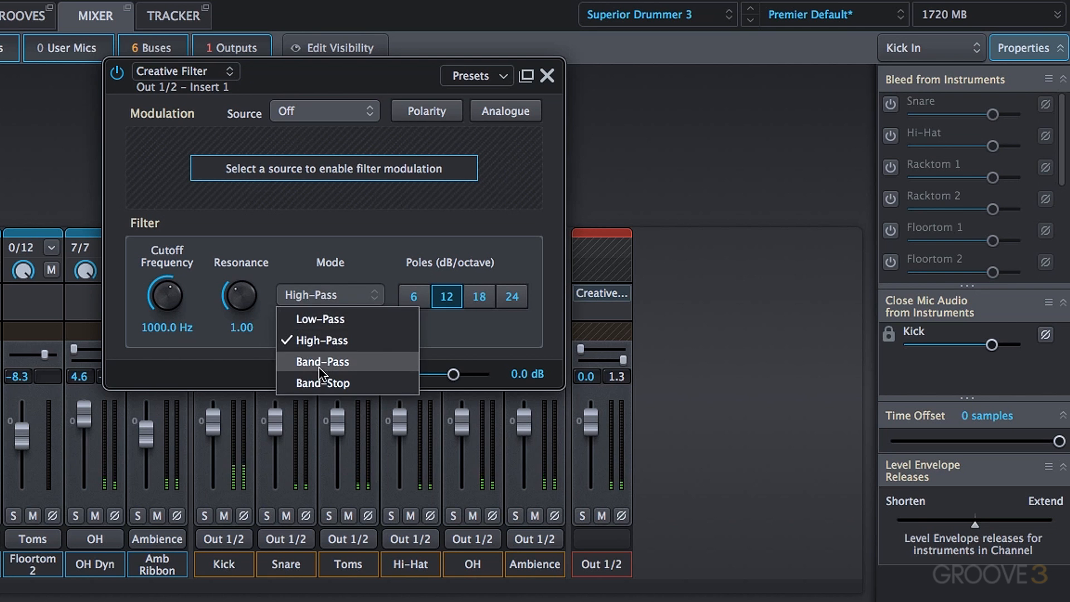
{"action": "left_click", "coordinate": [322, 361]}
{"action": "left_click_drag", "start_coordinate": [152, 290], "coordinate": [160, 252]}
{"action": "double_click", "coordinate": [168, 310]}
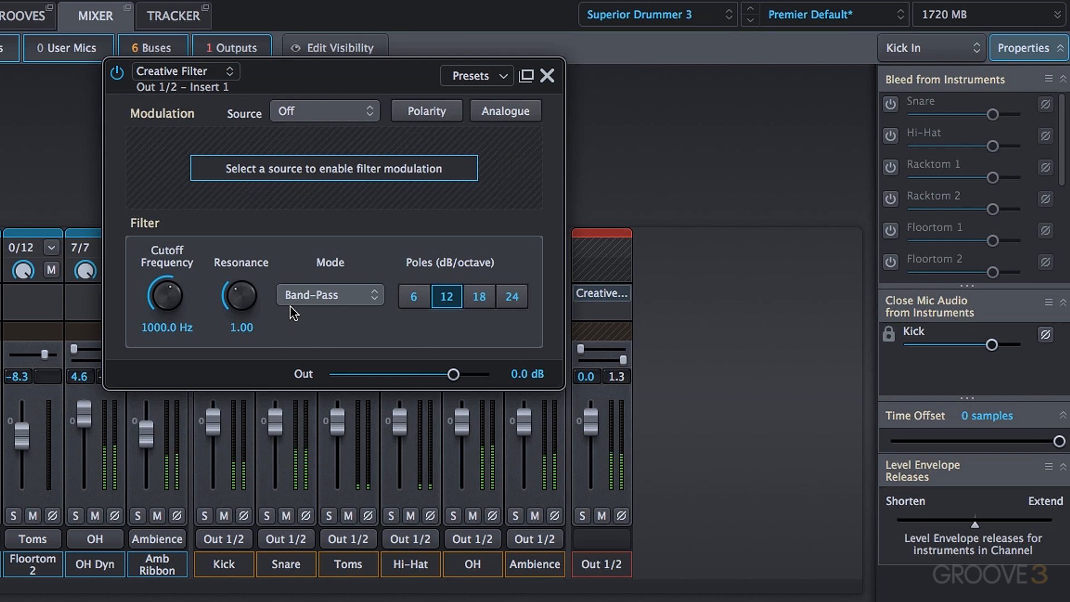
Step: Try a cutoff sweep in Band-Stop mode and return the filter to Low-Pass mode
{"action": "left_click", "coordinate": [330, 298]}
{"action": "left_click", "coordinate": [323, 383]}
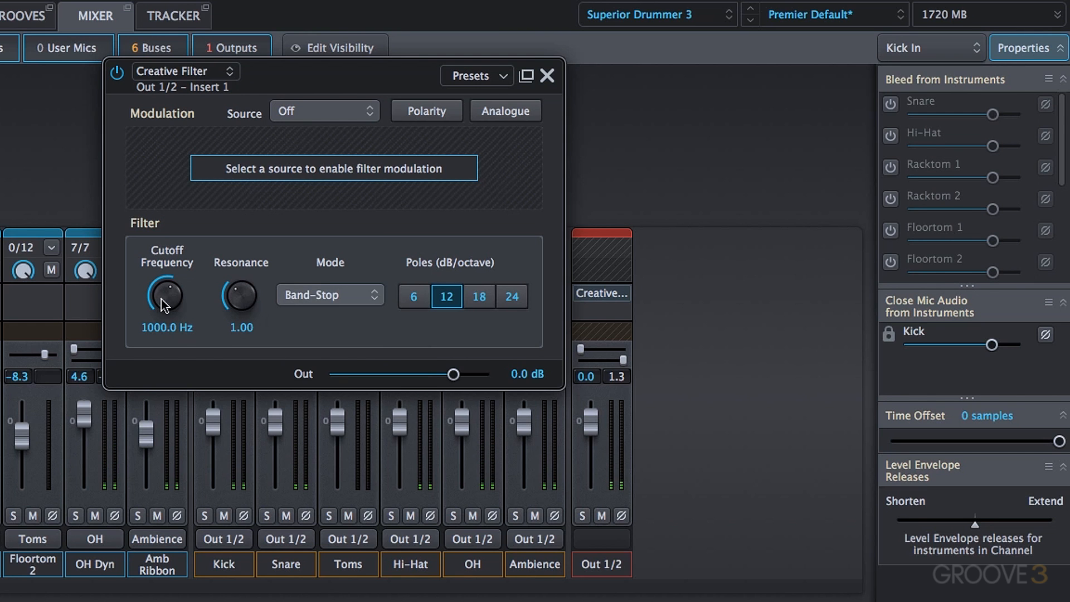
{"action": "mouse_move", "coordinate": [159, 300]}
{"action": "left_mouse_down"}
{"action": "mouse_move", "coordinate": [160, 381]}
{"action": "mouse_move", "coordinate": [168, 269]}
{"action": "mouse_move", "coordinate": [167, 300]}
{"action": "left_mouse_up"}
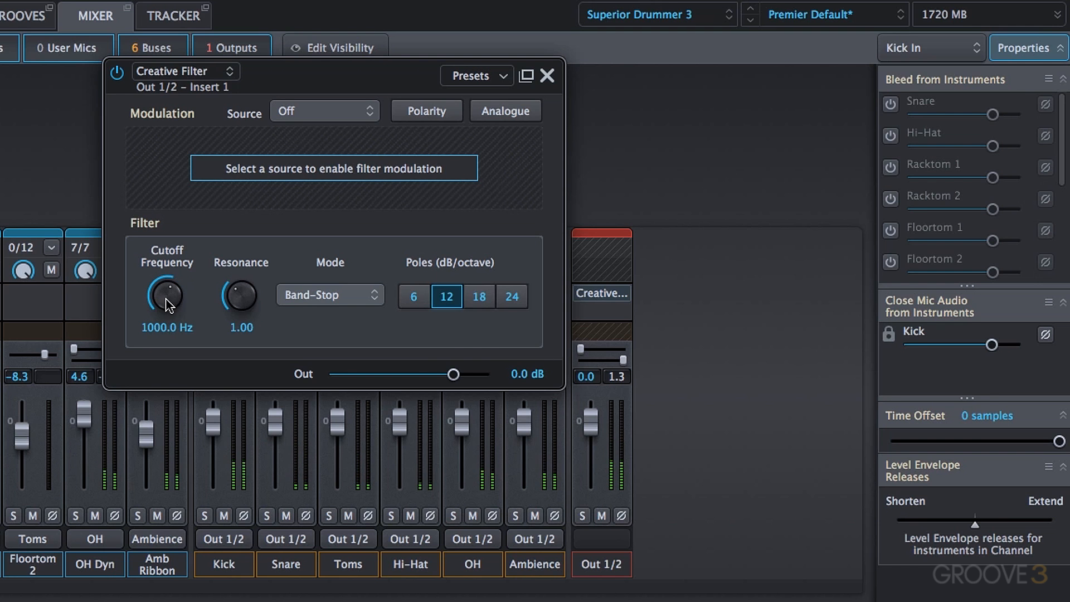
{"action": "left_click", "coordinate": [330, 294]}
{"action": "left_click", "coordinate": [319, 314]}
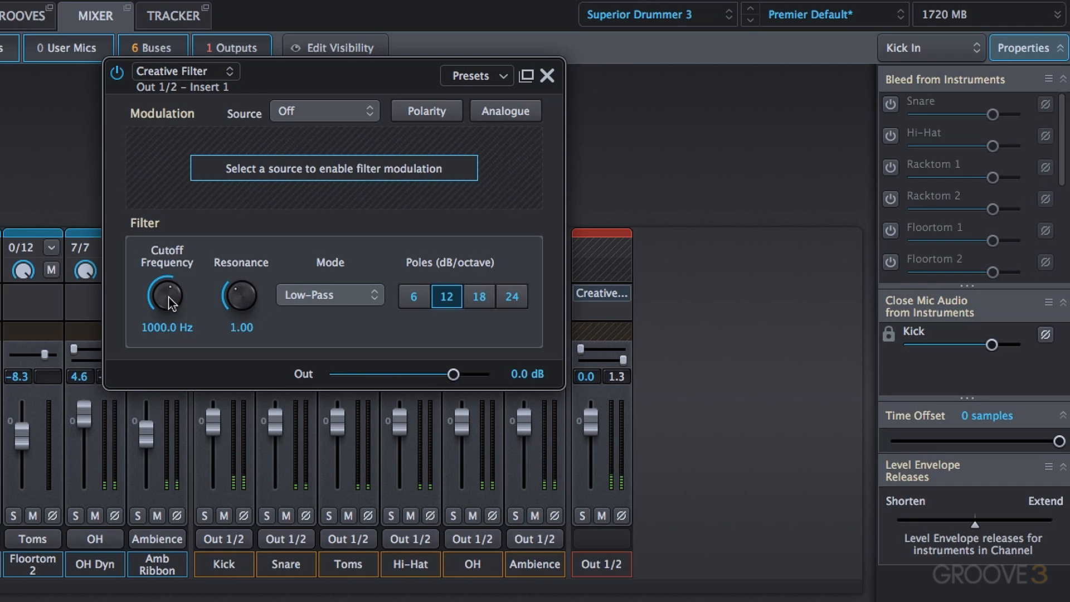
Step: Compare the low-pass slopes, choose 18 dB/octave, and reset the cutoff to 1000 Hz and the resonance to 1.00
{"action": "left_click_drag", "start_coordinate": [243, 295], "coordinate": [168, 278]}
{"action": "left_click", "coordinate": [479, 296]}
{"action": "left_click", "coordinate": [509, 298]}
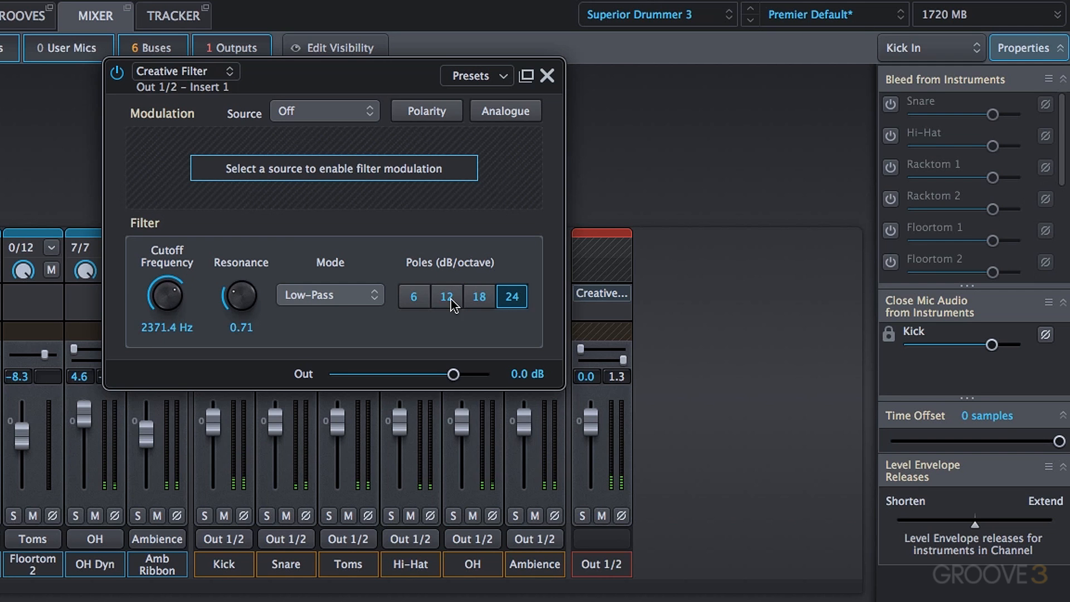
{"action": "left_click", "coordinate": [417, 300]}
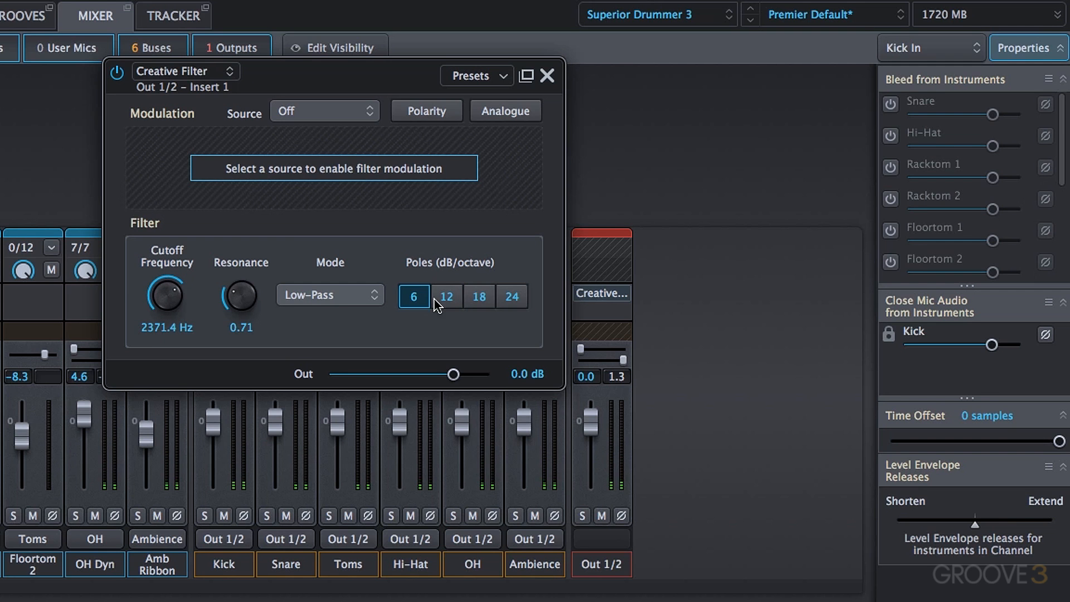
{"action": "left_click", "coordinate": [479, 303]}
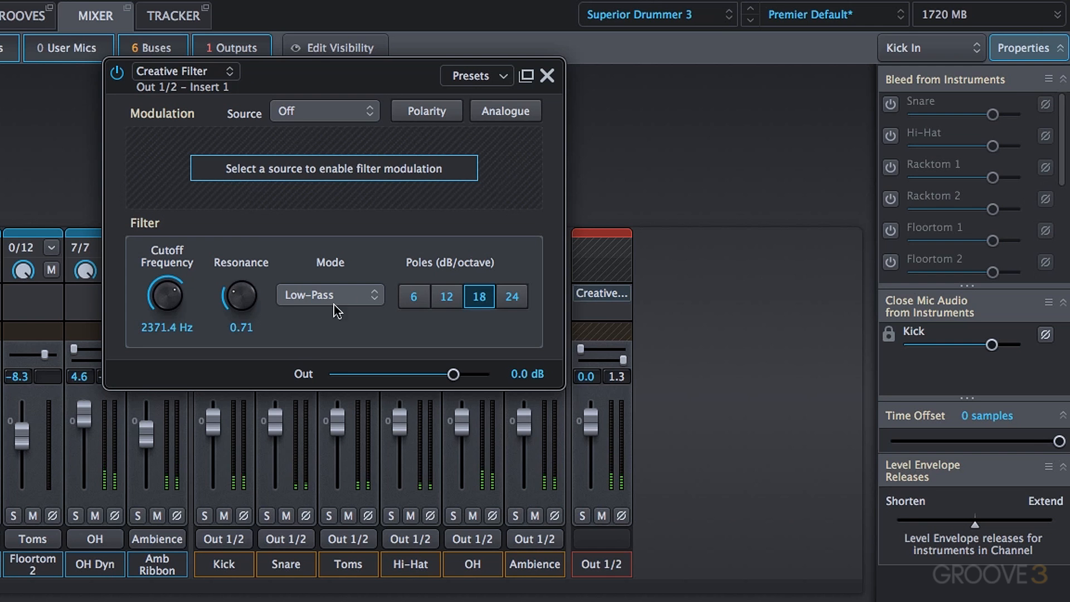
{"action": "left_click", "coordinate": [160, 299], "text": "alt"}
{"action": "left_click", "coordinate": [239, 301], "text": "alt"}
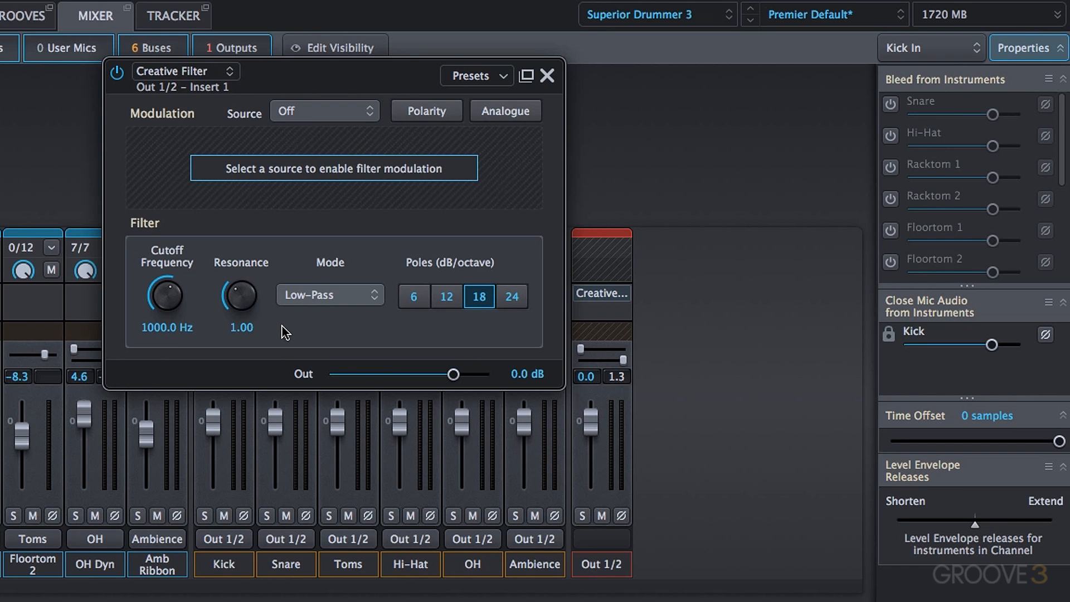
Step: Play the groove while trying different resonance and cutoff combinations, and reset them to 1.00 and 1000 Hz
{"action": "key", "text": "space"}
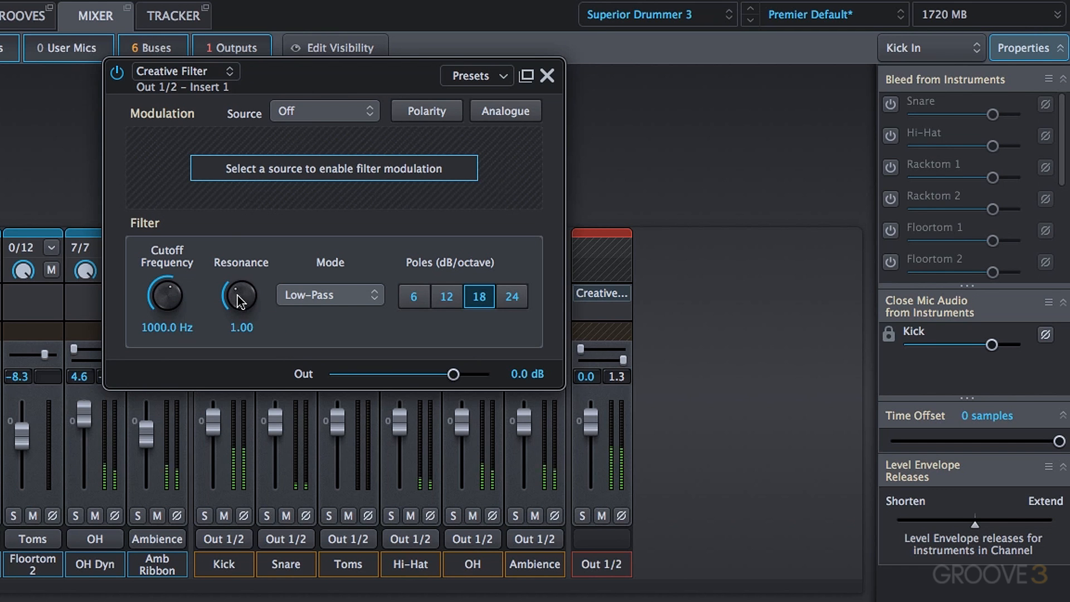
{"action": "left_click_drag", "start_coordinate": [240, 301], "coordinate": [239, 230]}
{"action": "mouse_move", "coordinate": [167, 295]}
{"action": "left_mouse_down"}
{"action": "mouse_move", "coordinate": [148, 330]}
{"action": "mouse_move", "coordinate": [157, 251]}
{"action": "mouse_move", "coordinate": [161, 282]}
{"action": "left_mouse_up"}
{"action": "left_click_drag", "start_coordinate": [233, 309], "coordinate": [227, 368]}
{"action": "left_click_drag", "start_coordinate": [168, 298], "coordinate": [160, 274]}
{"action": "double_click", "coordinate": [168, 297]}
{"action": "double_click", "coordinate": [240, 295]}
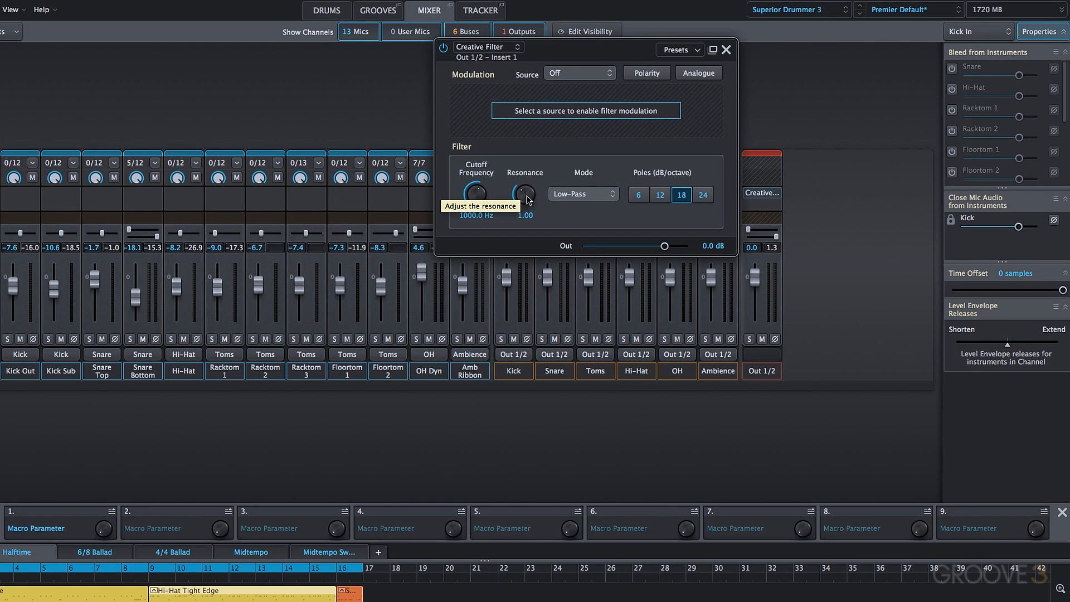
Step: Bind the Creative Filter's resonance to Macro Parameter 1 and test the macro knob
{"action": "right_click", "coordinate": [245, 303]}
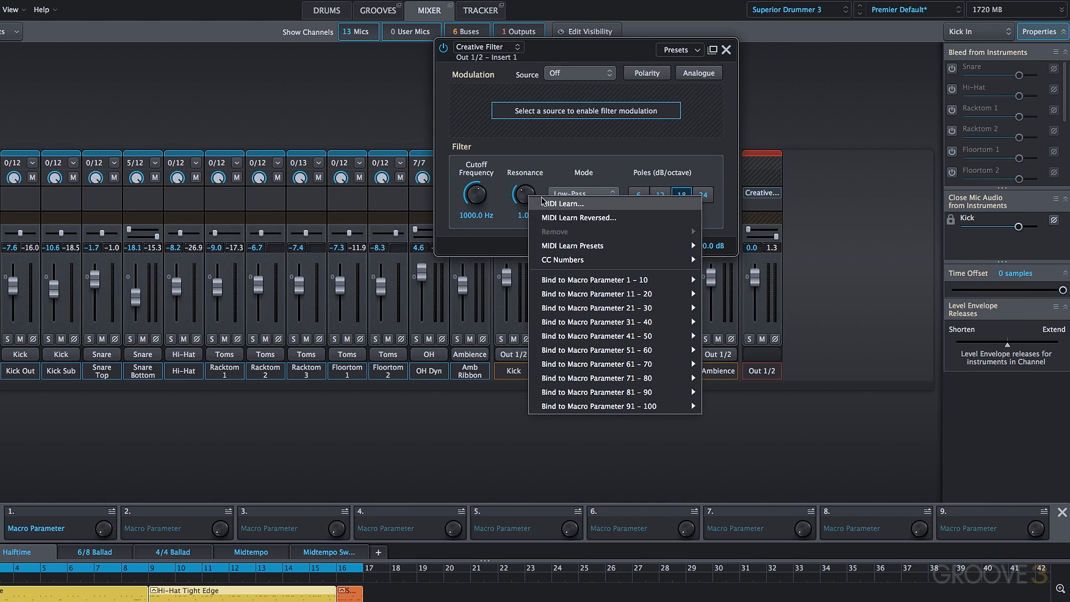
{"action": "mouse_move", "coordinate": [618, 280]}
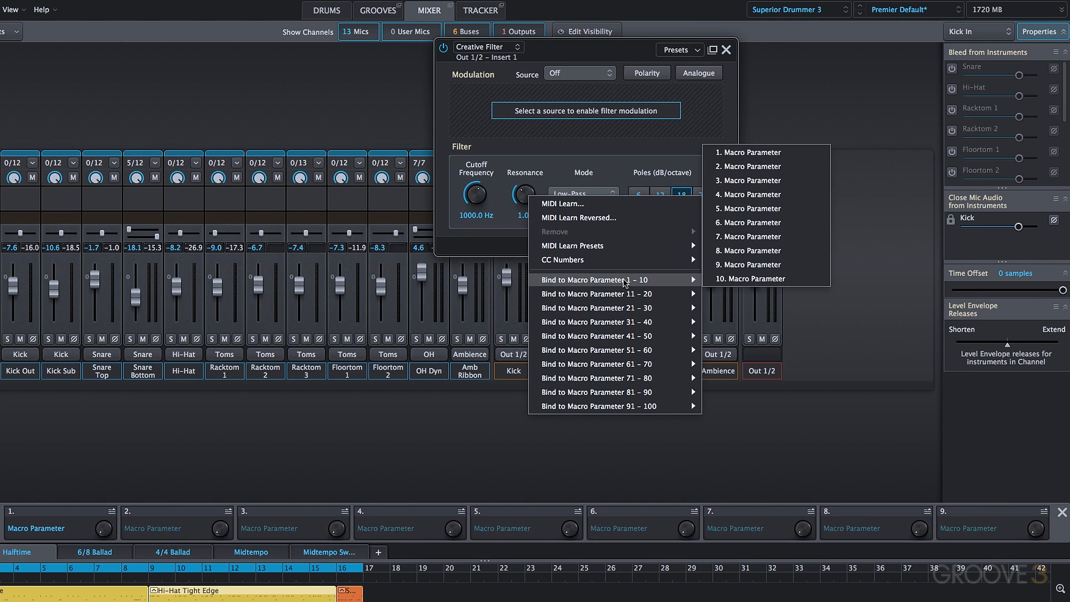
{"action": "left_click", "coordinate": [749, 152]}
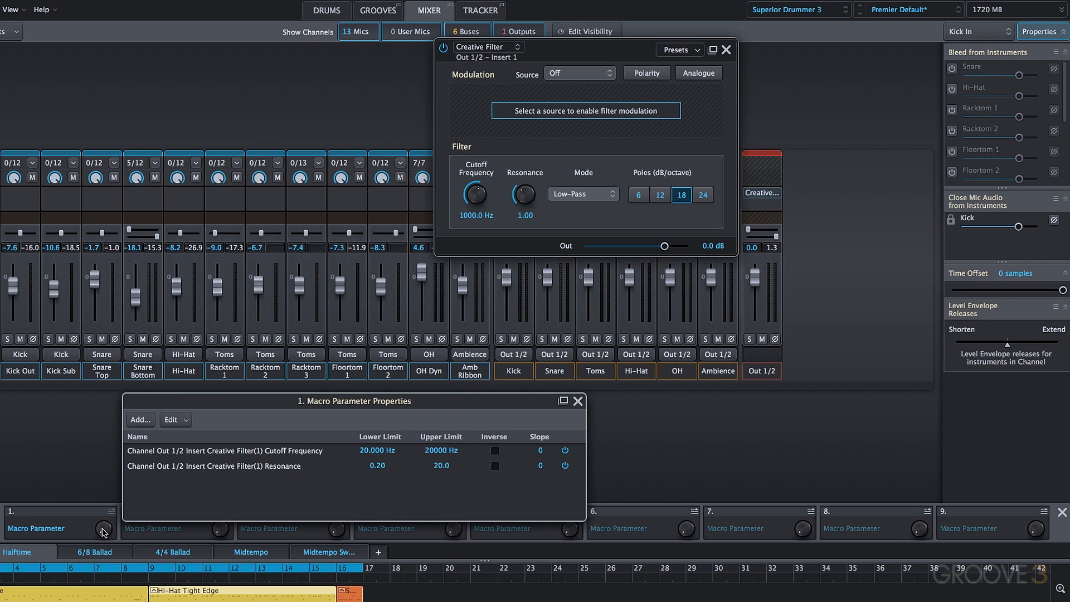
{"action": "left_click_drag", "start_coordinate": [104, 532], "coordinate": [111, 477]}
{"action": "left_click_drag", "start_coordinate": [101, 529], "coordinate": [99, 503]}
Step: Set the resonance's upper limit in Macro Parameter 1 to 2.00 and audition the macro sweep
{"action": "double_click", "coordinate": [442, 466]}
{"action": "type", "text": "2"}
{"action": "key", "text": "Return"}
{"action": "left_click_drag", "start_coordinate": [102, 534], "coordinate": [107, 425]}
{"action": "left_click_drag", "start_coordinate": [107, 524], "coordinate": [124, 462]}
{"action": "mouse_move", "coordinate": [105, 527]}
{"action": "left_mouse_down"}
{"action": "mouse_move", "coordinate": [101, 600]}
{"action": "mouse_move", "coordinate": [98, 510]}
{"action": "mouse_move", "coordinate": [101, 543]}
{"action": "left_mouse_up"}
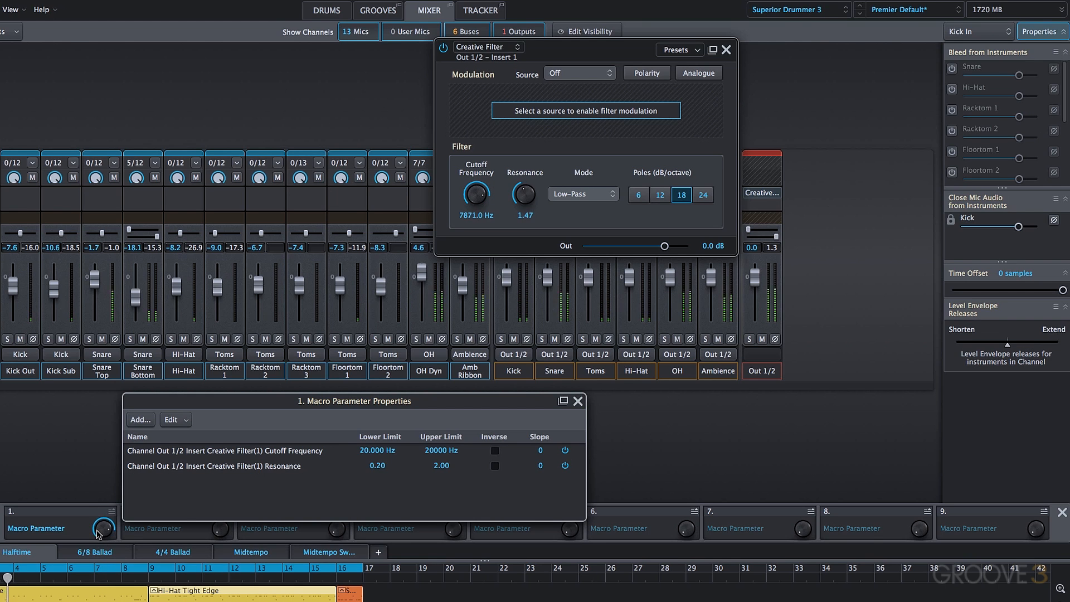
Step: Invert the resonance response in Macro Parameter 1, set its lower limit to 5.00, and audition the macro sweep
{"action": "left_click", "coordinate": [495, 466]}
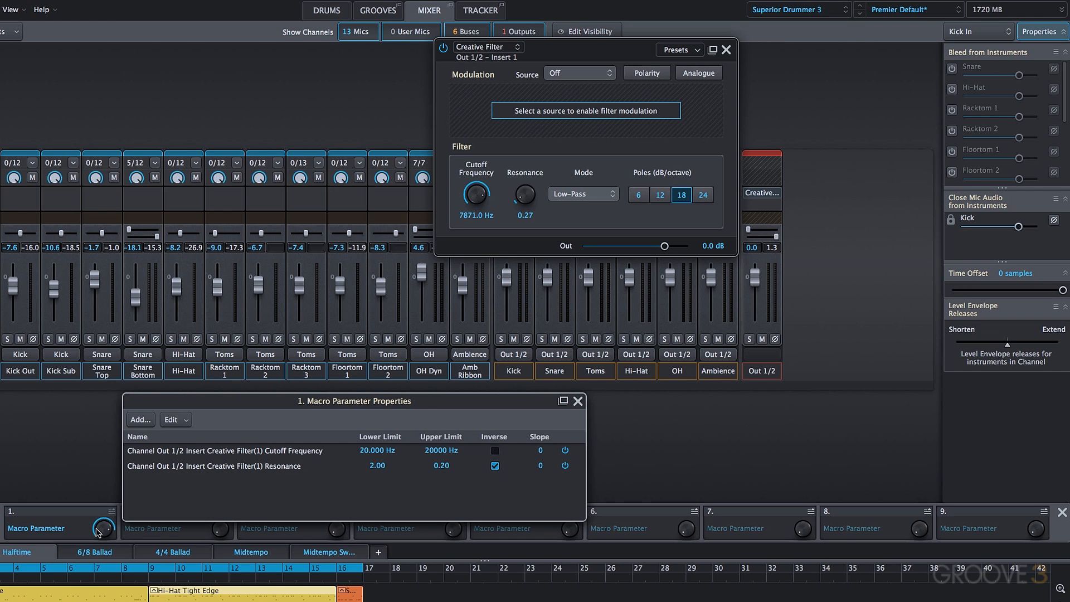
{"action": "left_click_drag", "start_coordinate": [98, 533], "coordinate": [119, 470]}
{"action": "left_click_drag", "start_coordinate": [384, 438], "coordinate": [383, 412]}
{"action": "left_click_drag", "start_coordinate": [103, 529], "coordinate": [105, 579]}
{"action": "left_click_drag", "start_coordinate": [384, 465], "coordinate": [384, 477]}
{"action": "left_click_drag", "start_coordinate": [107, 534], "coordinate": [108, 500]}
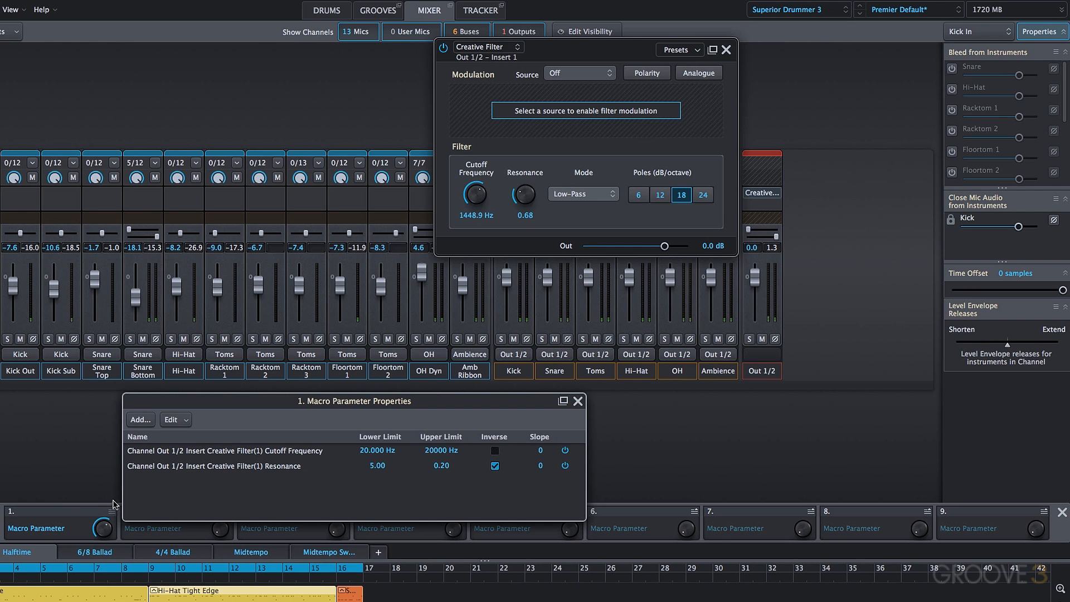